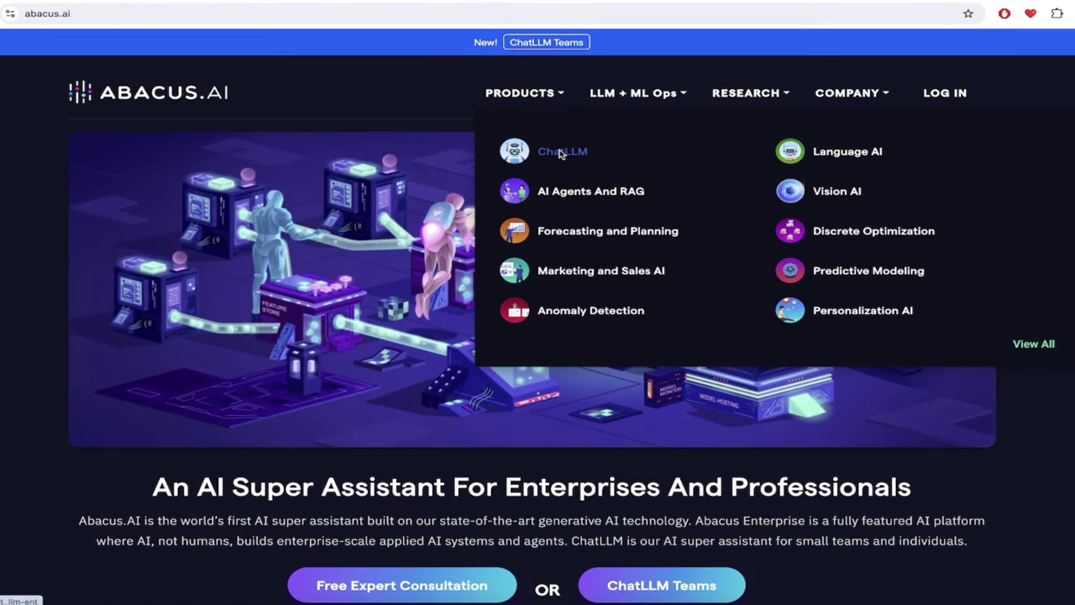
# - Go to the ChatLLM Teams product page under PRODUCTS and scroll through it
pyautogui.click(560, 152)
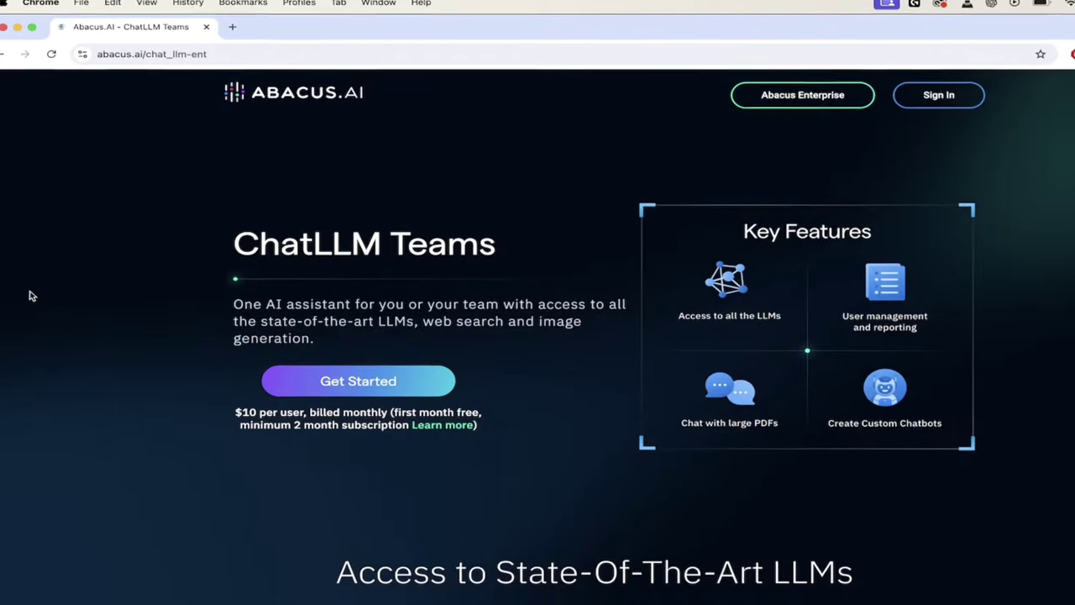
pyautogui.scroll(-1, 48, 306)
pyautogui.scroll(-1, 49, 306)
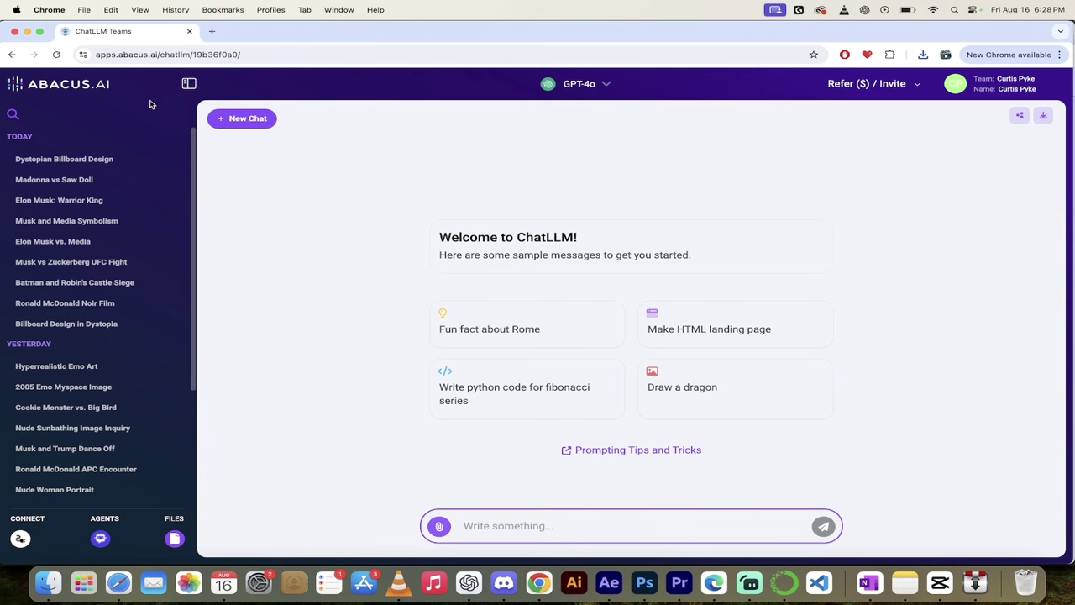
pyautogui.click(188, 83)
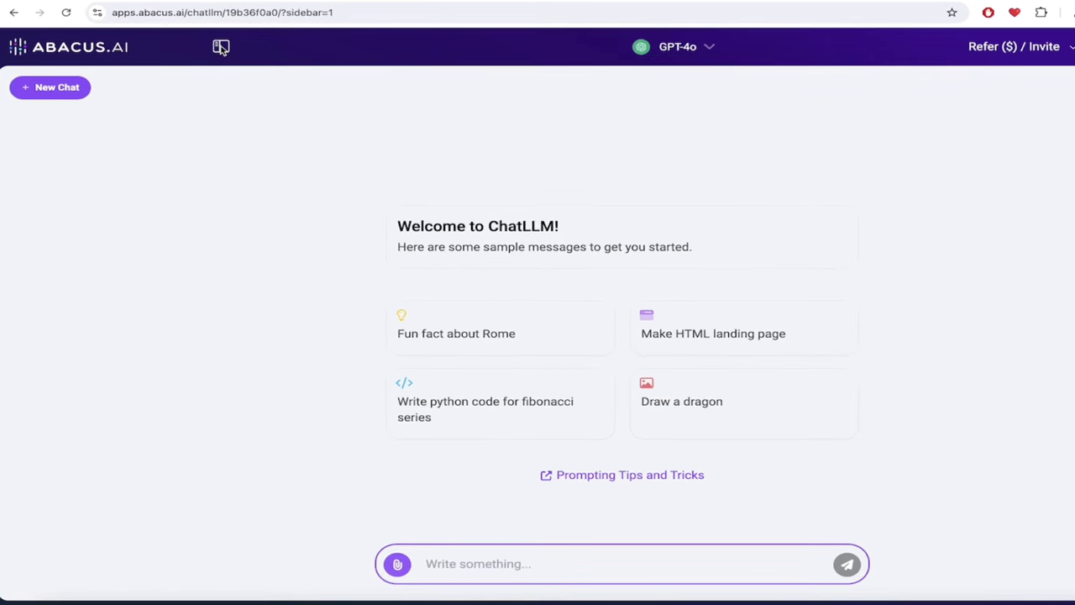
pyautogui.click(221, 47)
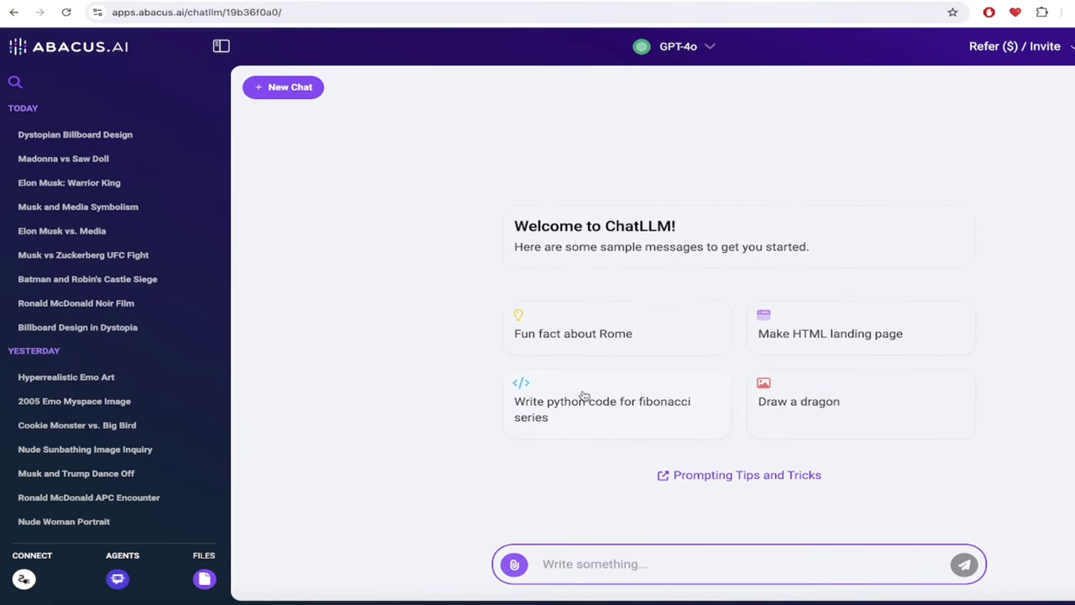
# - Send a photorealistic prompt of one man reading a Machine Learning book to another
pyautogui.click(593, 571)
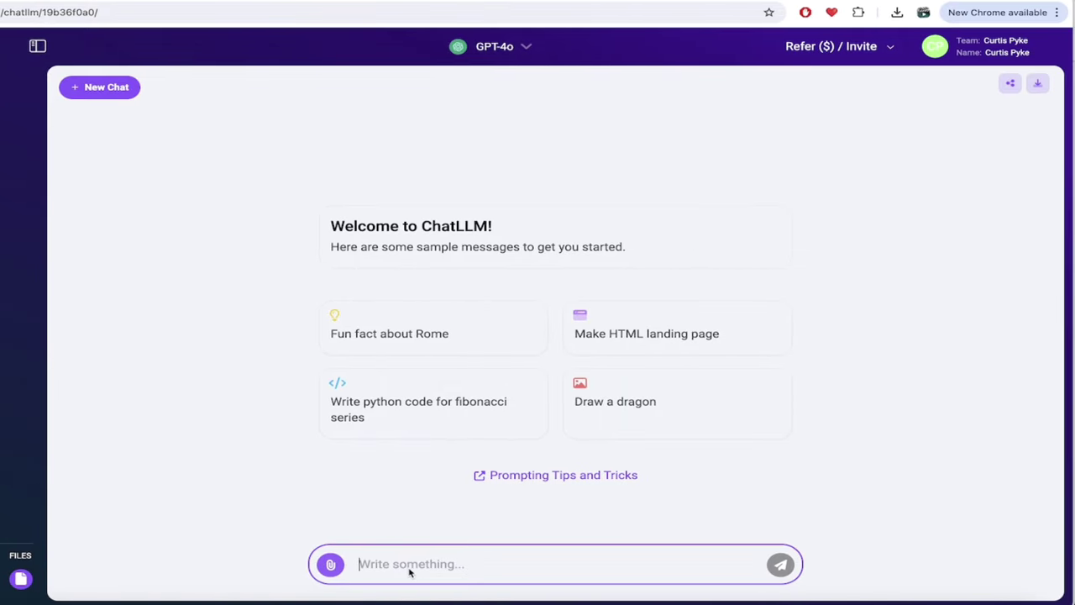
pyautogui.write('Elon Musk re')
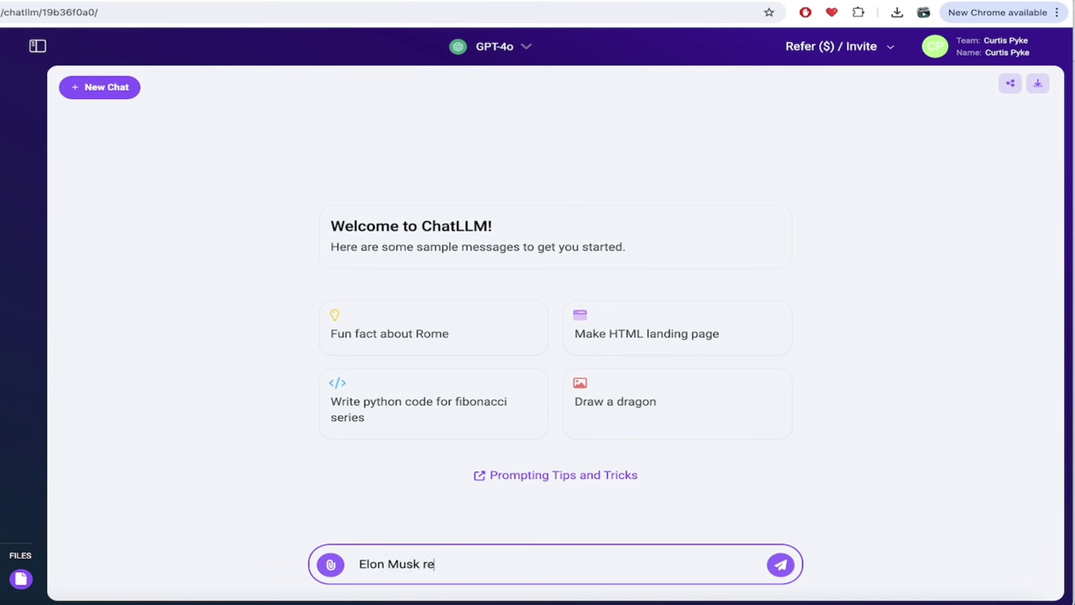
pyautogui.write('ading a book to Mark Zuc')
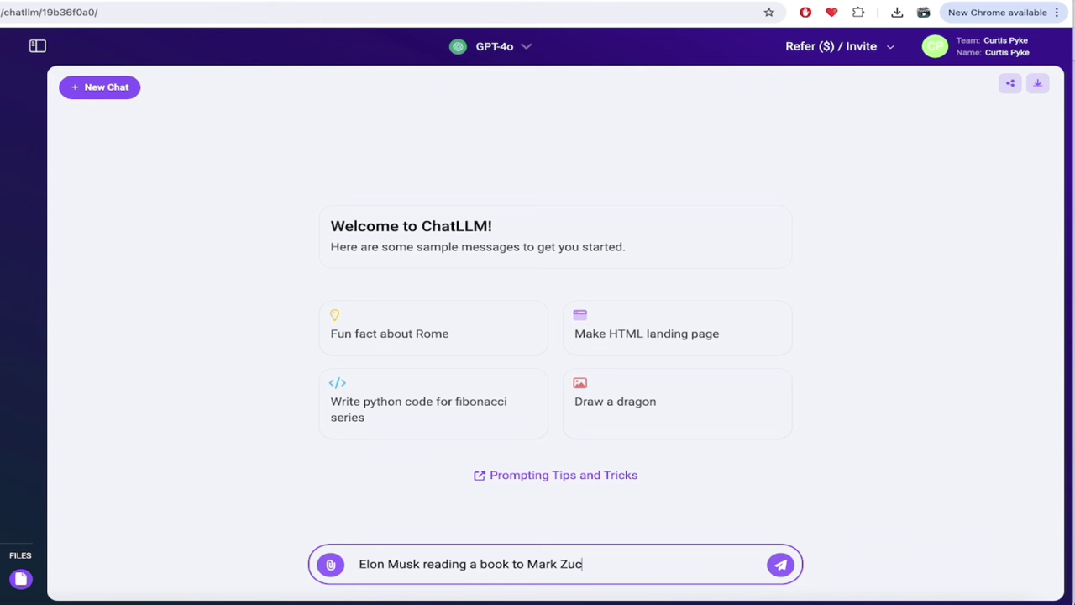
pyautogui.write('kerberg about ')
pyautogui.write('Machine Learning - ')
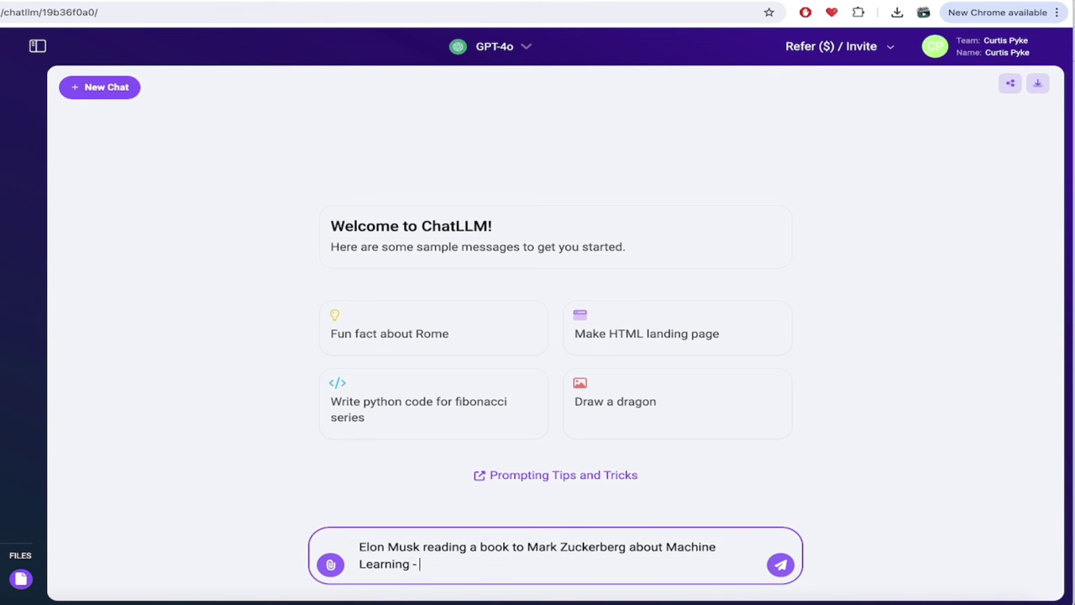
pyautogui.write('photorealistic')
pyautogui.press('Return')
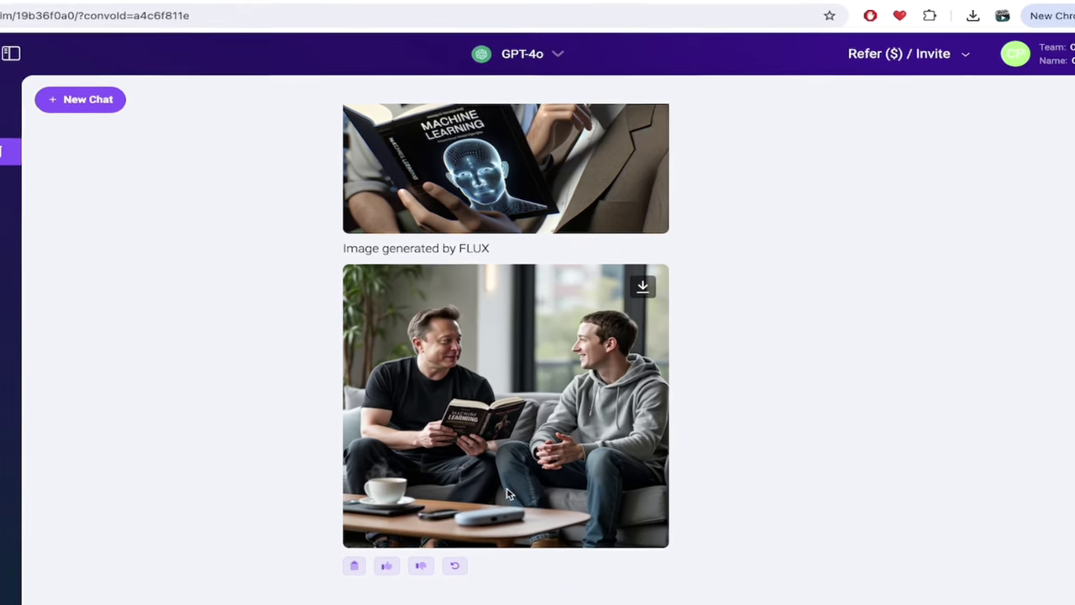
pyautogui.scroll(4, 527, 298)
pyautogui.scroll(1, 528, 298)
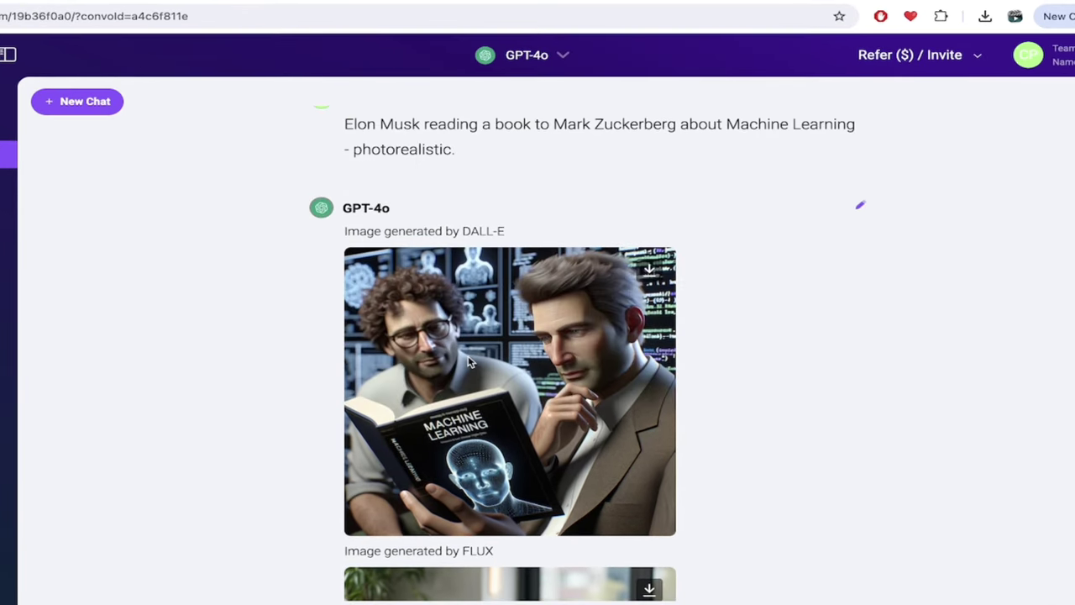
pyautogui.scroll(-1, 475, 362)
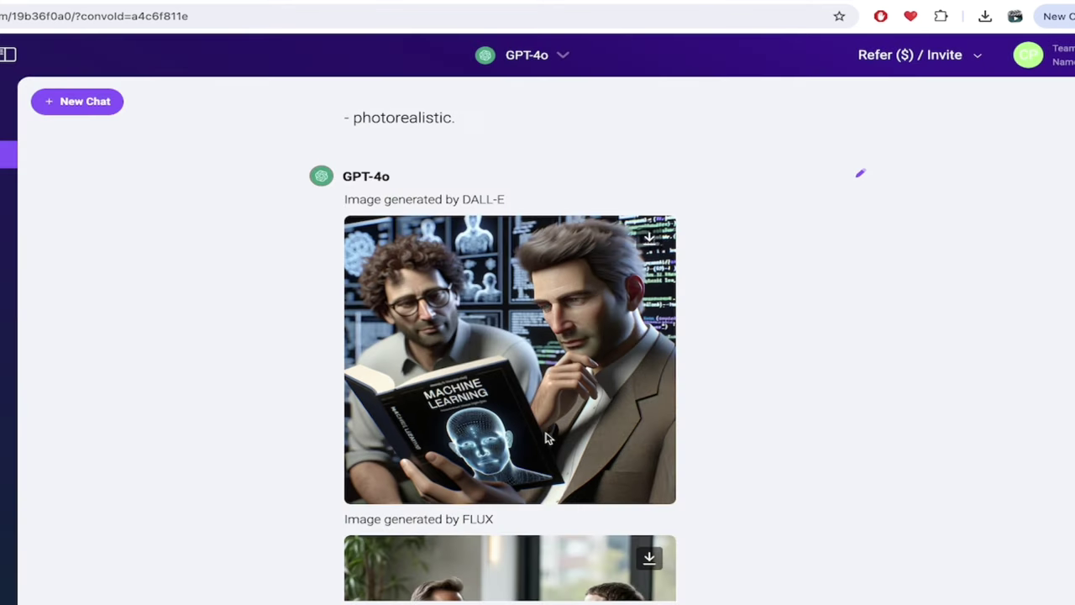
pyautogui.scroll(-3, 546, 437)
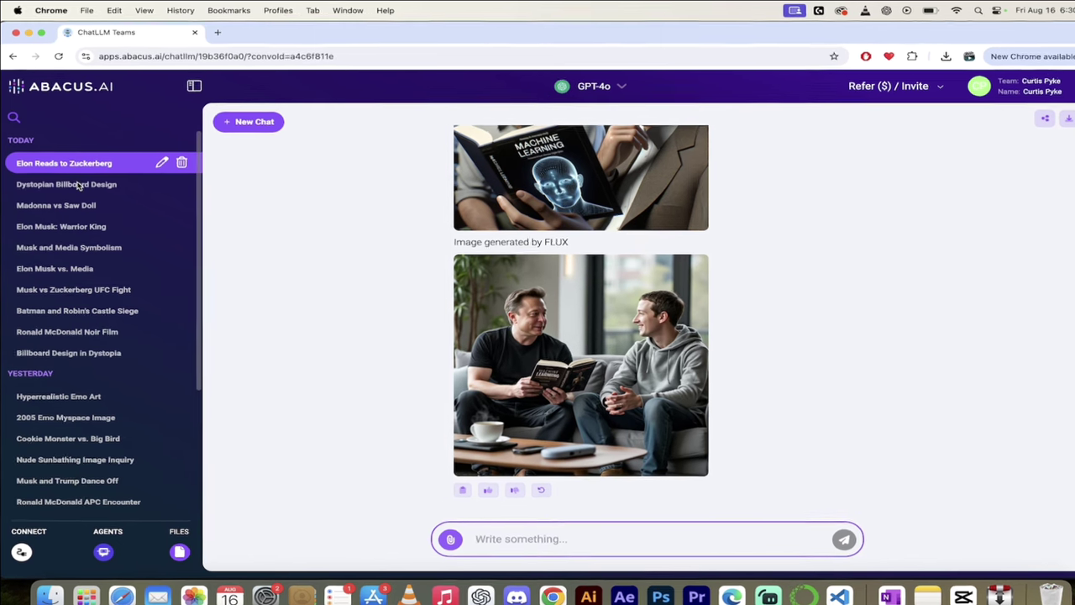
# - Open the Dystopian Billboard Design chat and scroll up to its prompt and FLUX image
pyautogui.click(78, 186)
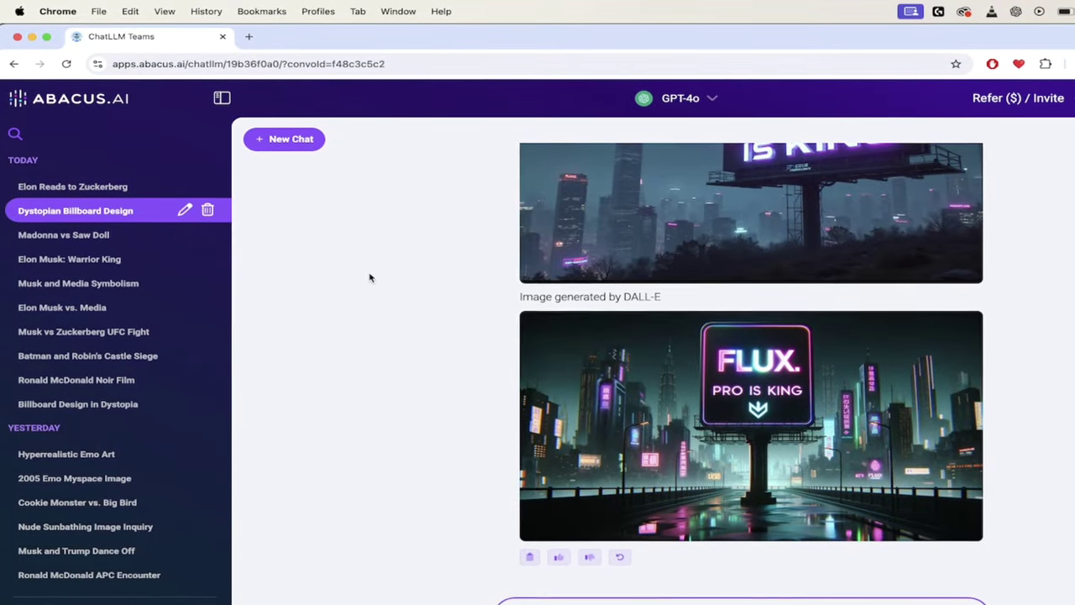
pyautogui.scroll(1, 370, 278)
pyautogui.scroll(2, 370, 278)
pyautogui.scroll(1, 372, 279)
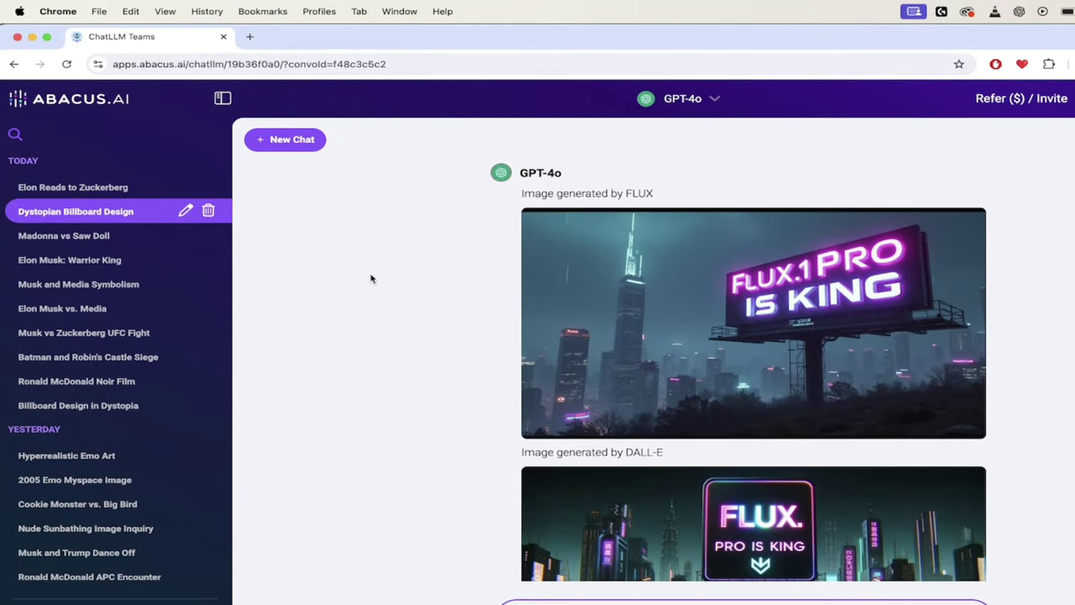
pyautogui.scroll(2, 370, 278)
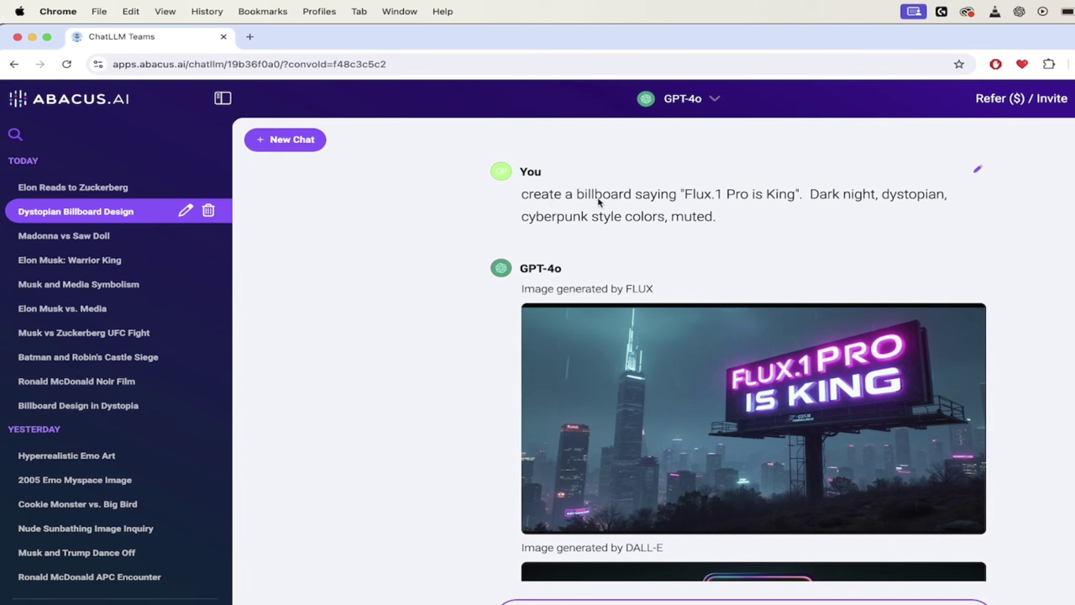
pyautogui.moveTo(638, 204)
pyautogui.moveTo(793, 363)
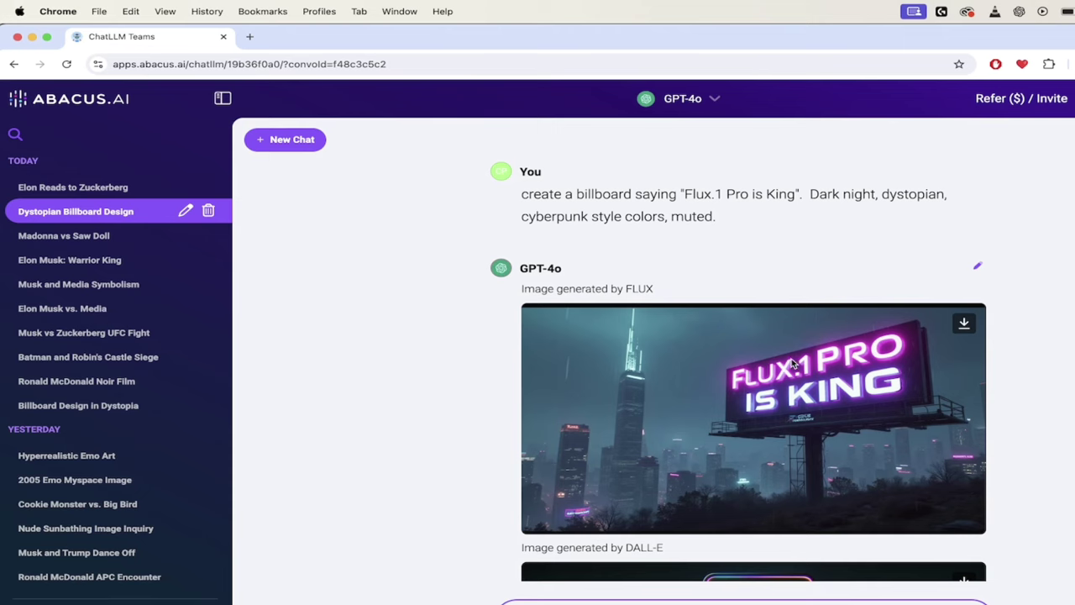
pyautogui.scroll(-1, 792, 363)
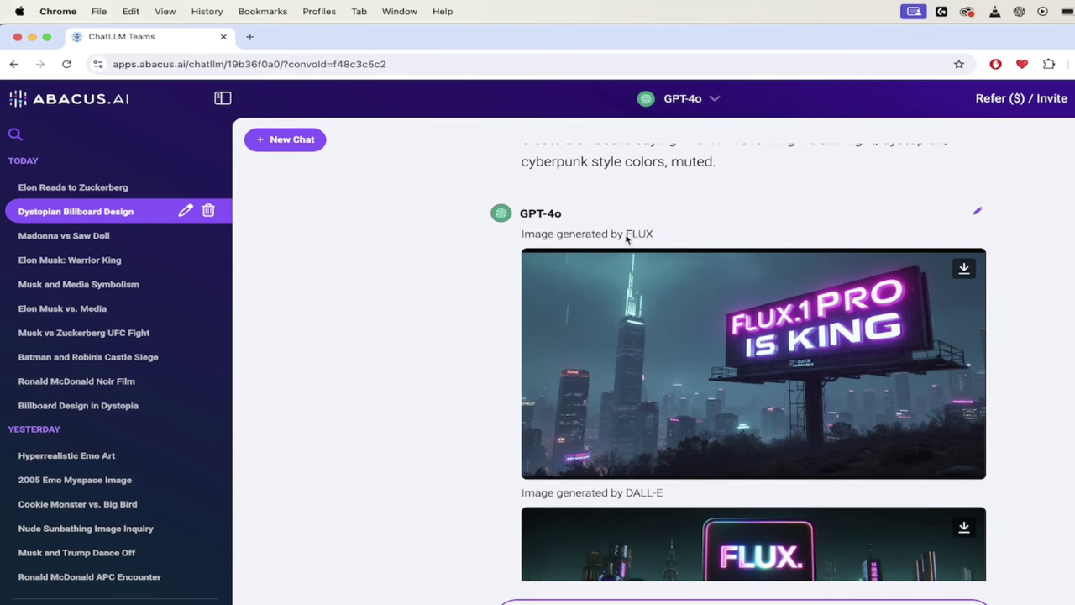
# - Enlarge the FLUX billboard image, read its detailed prompt, then dismiss the details
pyautogui.click(698, 318)
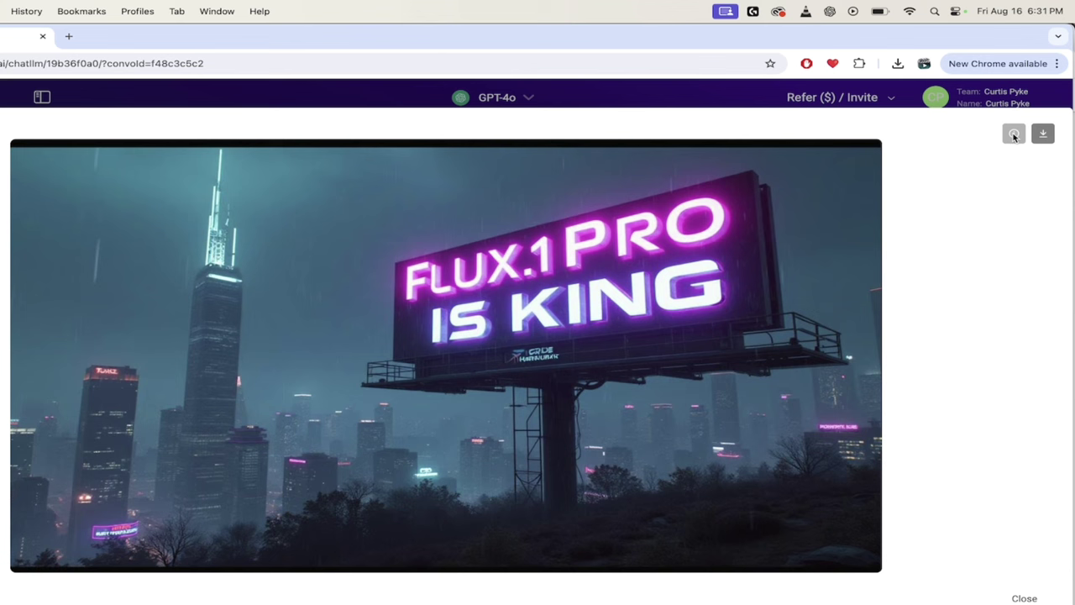
pyautogui.click(1014, 134)
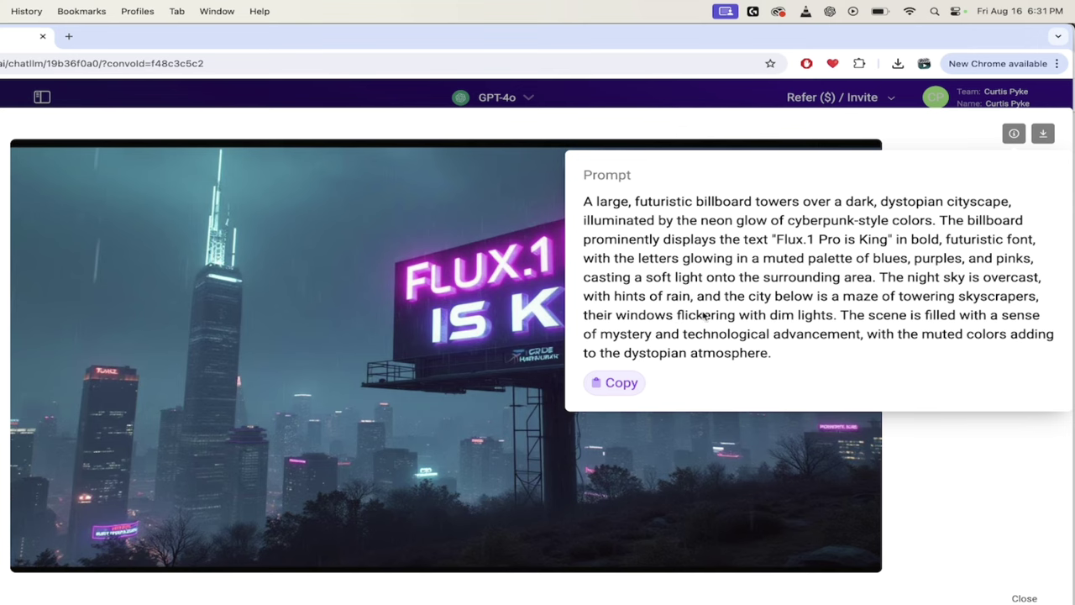
pyautogui.click(390, 264)
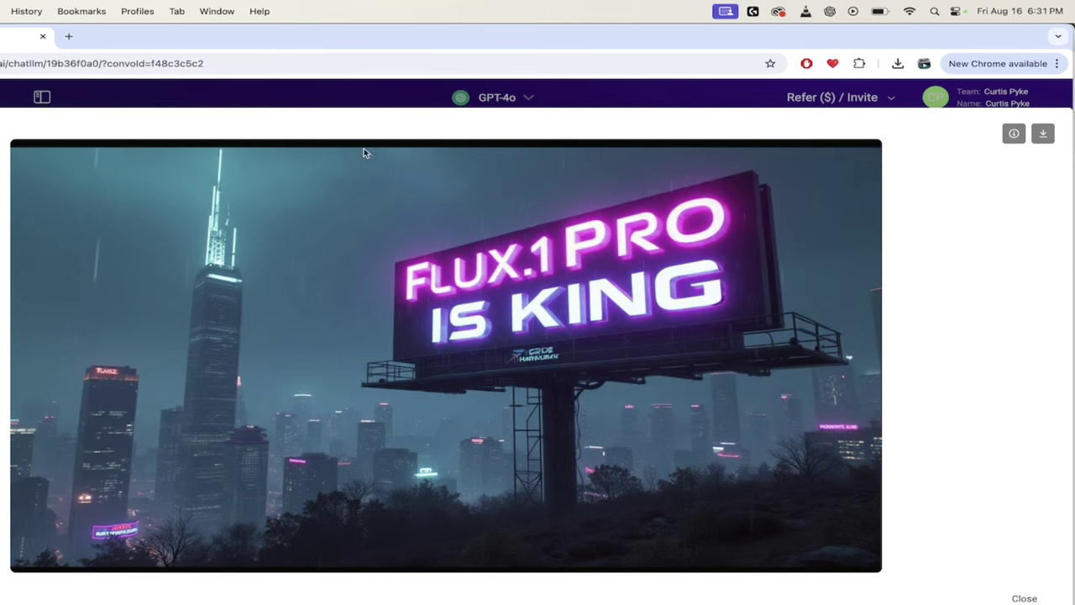
# - Close the image viewer and scroll back up to the FLUX billboard image
pyautogui.press('Escape')
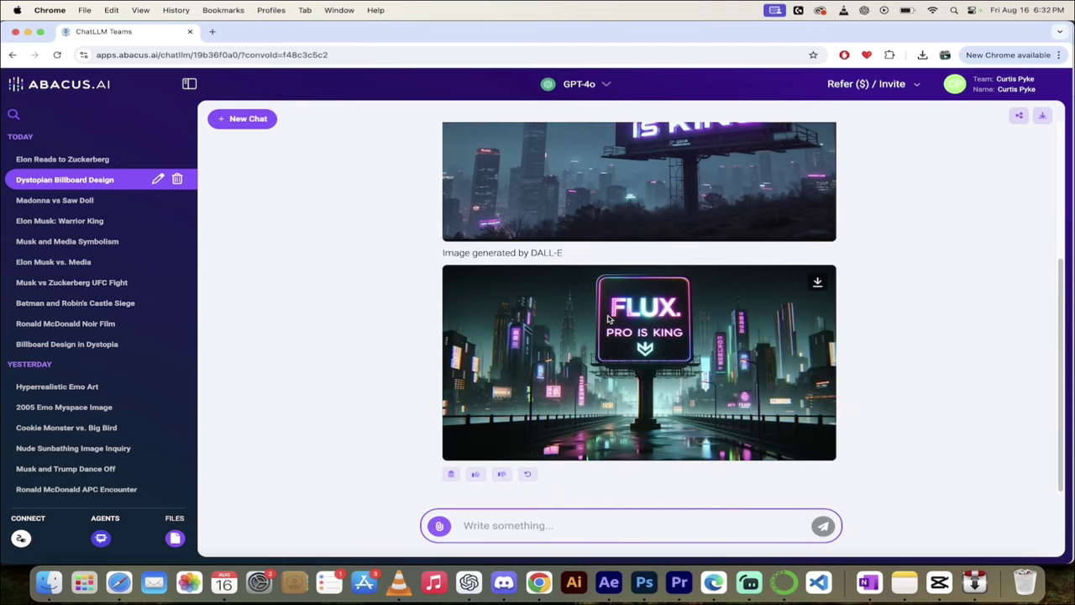
pyautogui.scroll(3, 608, 319)
pyautogui.scroll(-3, 595, 369)
pyautogui.scroll(2, 595, 370)
pyautogui.scroll(2, 594, 367)
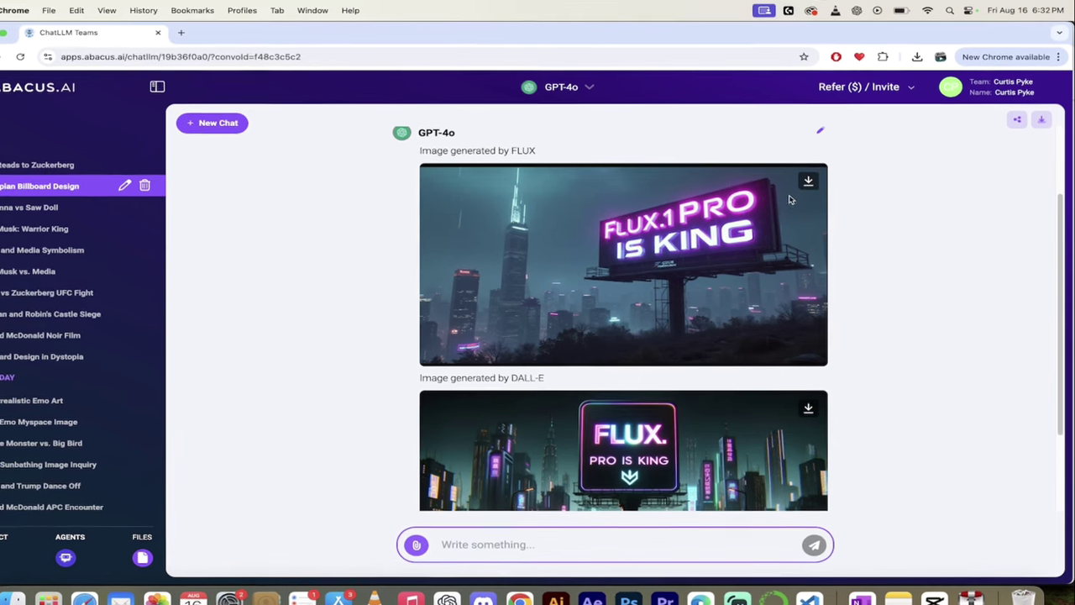
# - Re-enlarge the FLUX image, close it, and scroll down to the DALL-E billboard
pyautogui.click(528, 326)
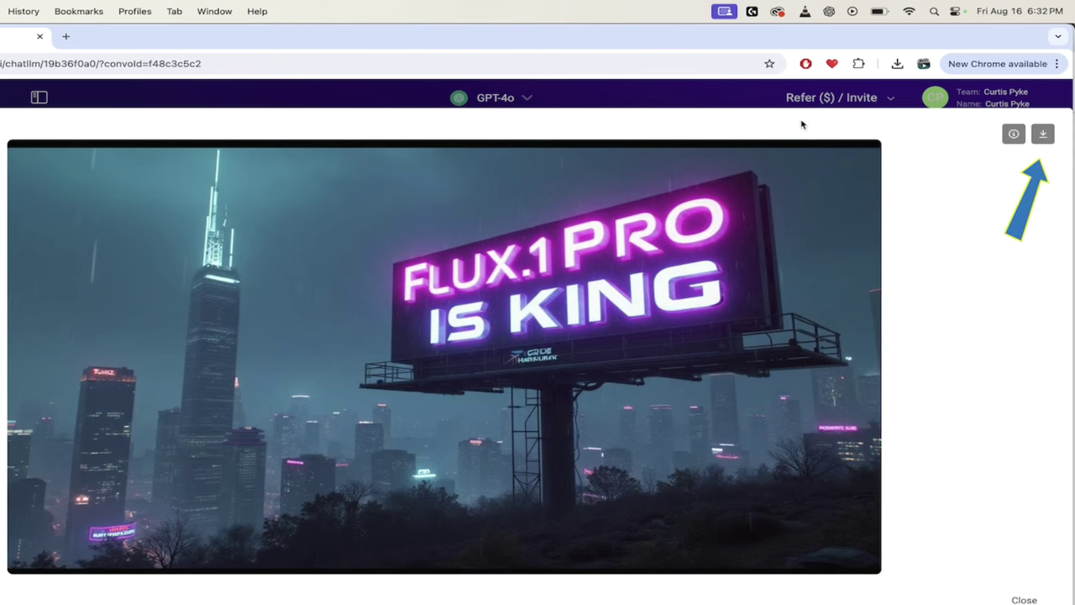
pyautogui.click(667, 104)
pyautogui.scroll(-3, 611, 507)
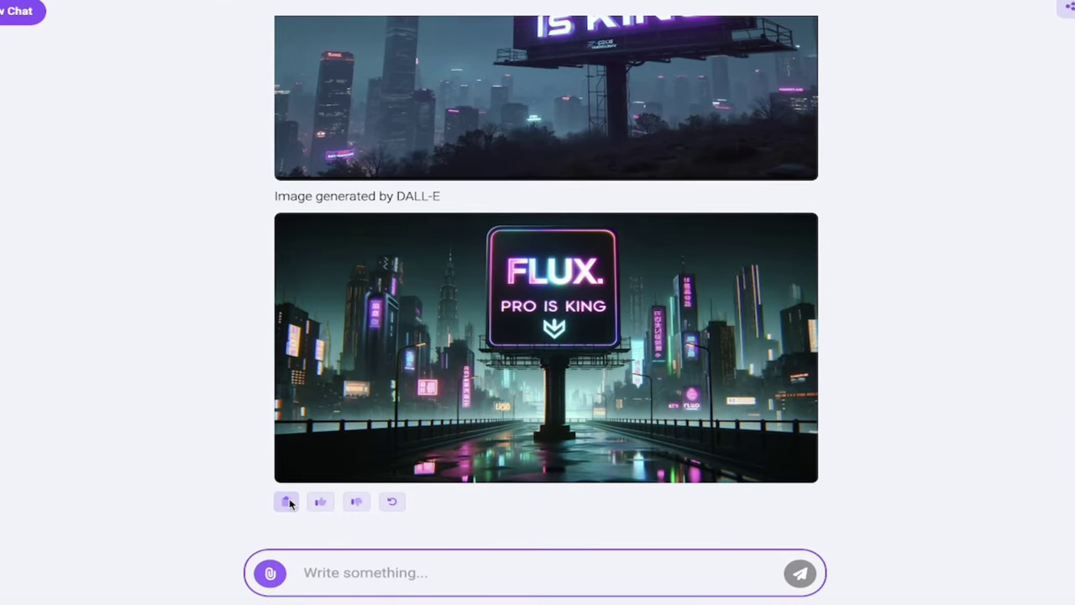
# - Copy the billboard image response and regenerate it
pyautogui.click(285, 502)
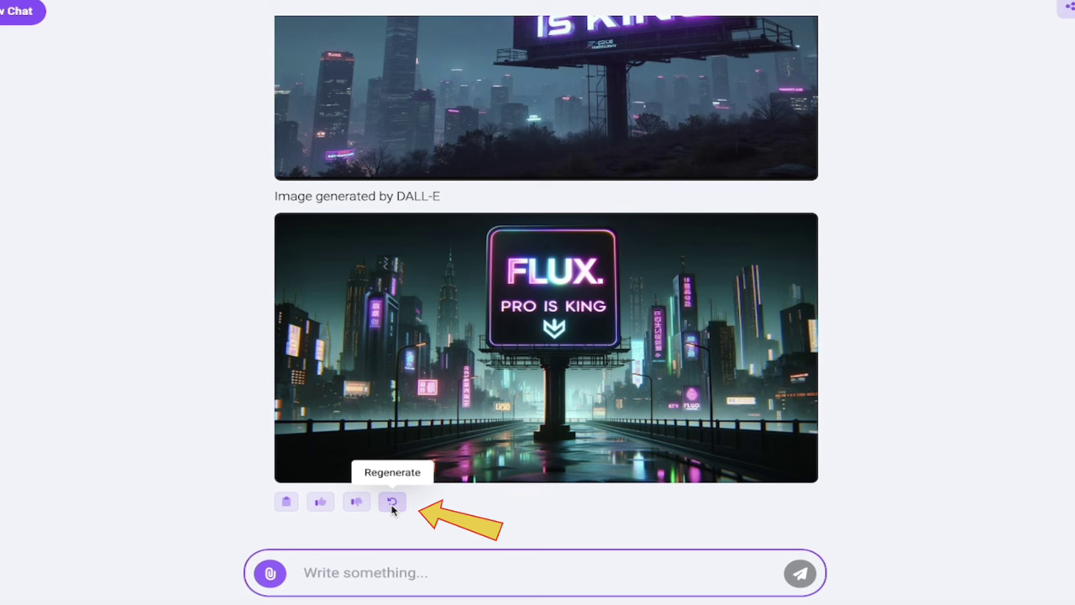
pyautogui.click(392, 503)
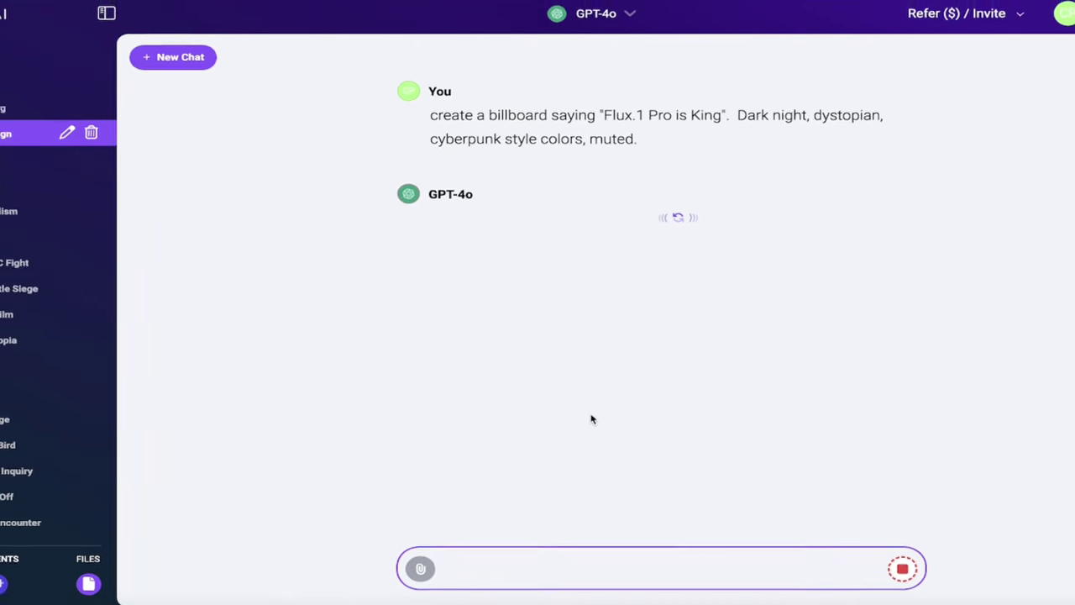